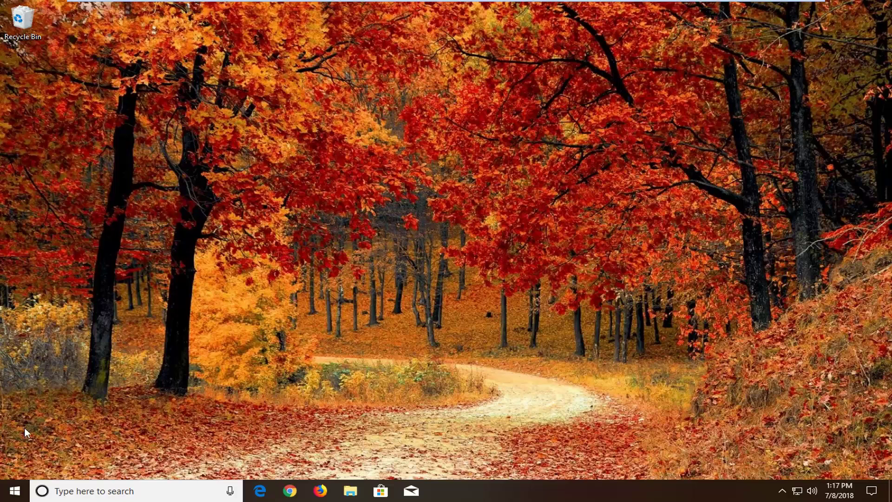
Step: Search for "services" and open the Services desktop app
{"action": "left_click", "coordinate": [8, 489]}
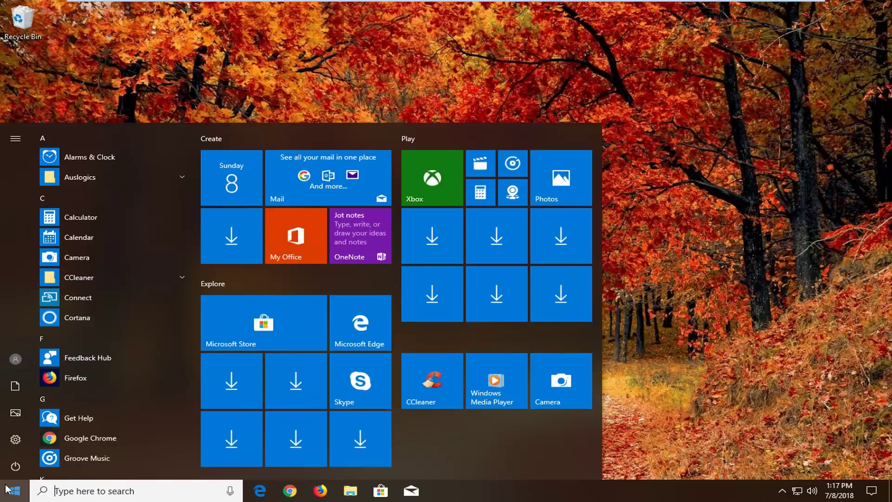
{"action": "type", "text": "services"}
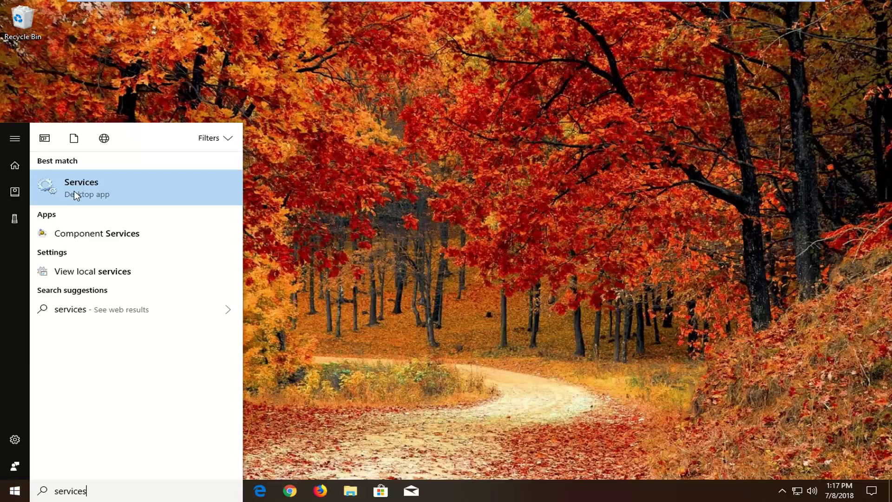
{"action": "left_click", "coordinate": [86, 195]}
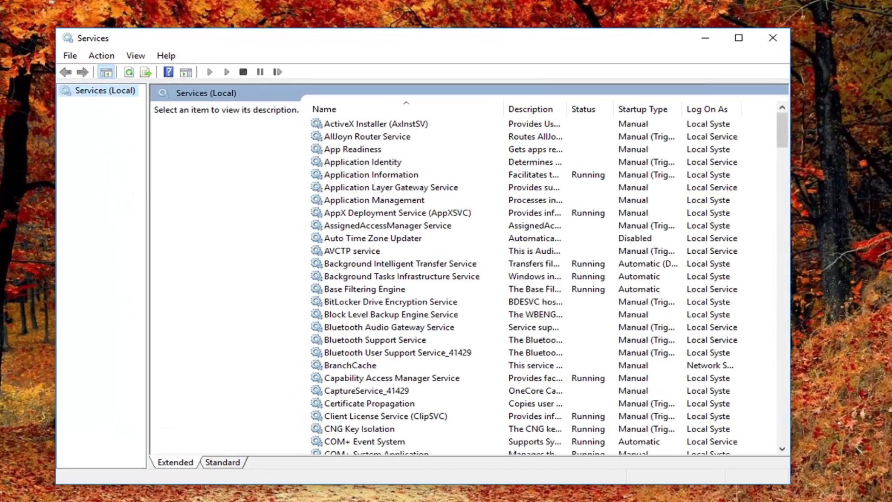
Step: Open the properties of the Function Discovery Resource Publication service
{"action": "left_click", "coordinate": [403, 290]}
{"action": "scroll", "coordinate": [398, 313], "scroll_direction": "down", "scroll_amount": 17}
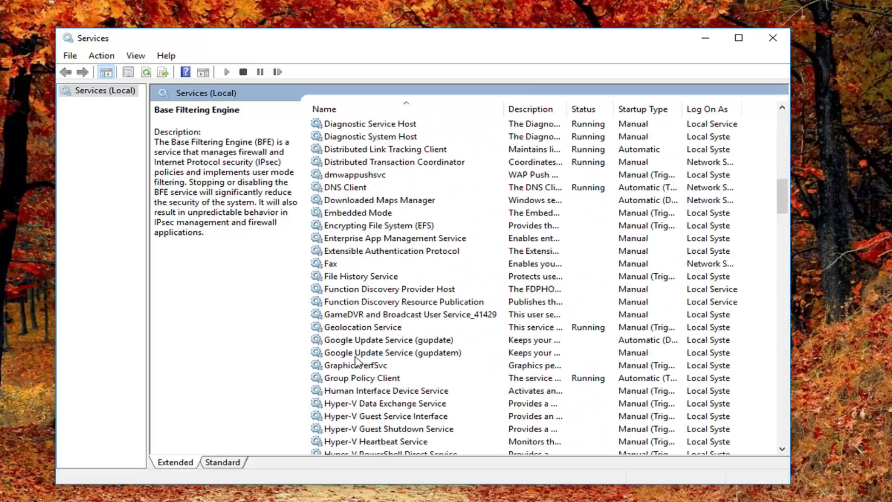
{"action": "left_click", "coordinate": [345, 302]}
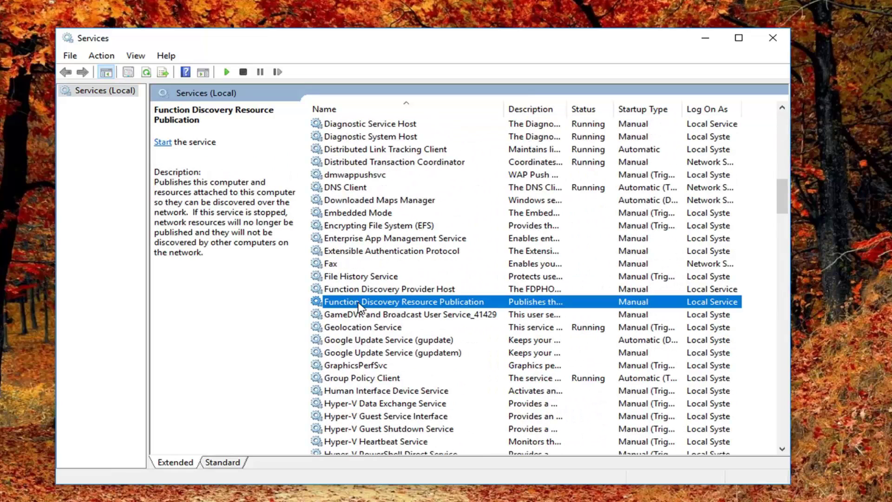
{"action": "double_click", "coordinate": [359, 303]}
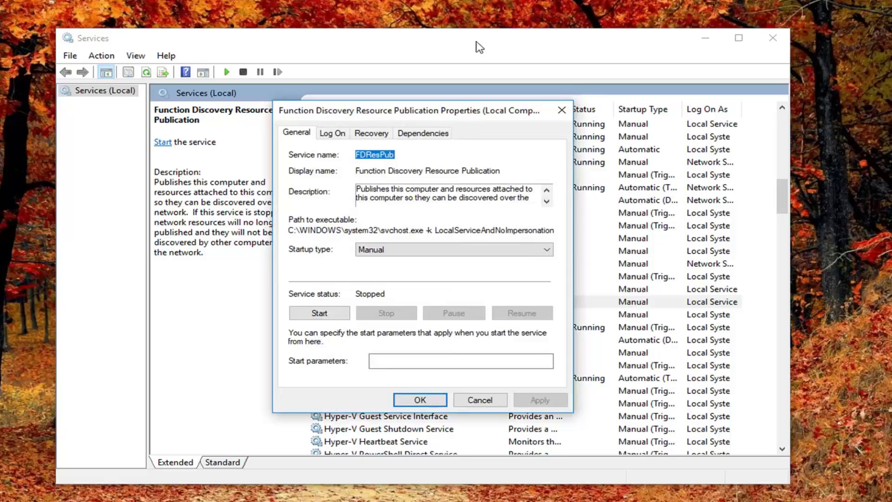
{"action": "left_click_drag", "start_coordinate": [423, 113], "coordinate": [520, 104]}
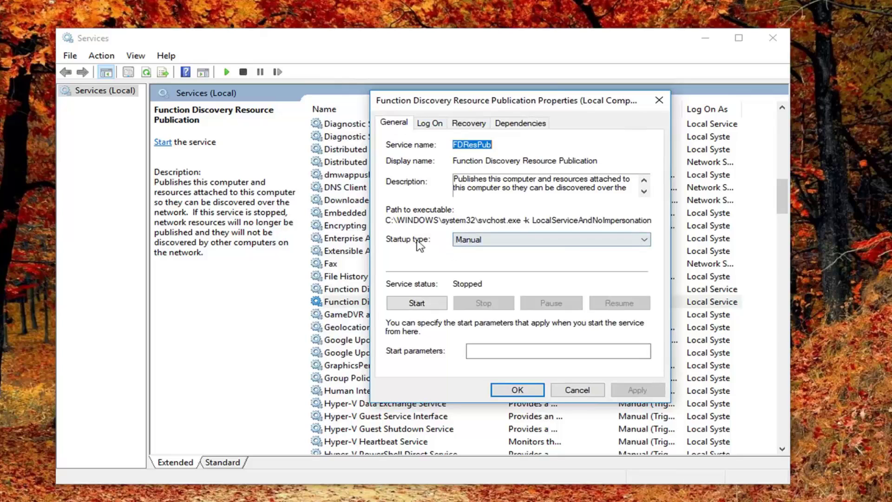
Step: Set the Function Discovery Resource Publication startup type to Automatic (Delayed Start), apply it, and close Services
{"action": "left_click", "coordinate": [501, 241]}
{"action": "left_click", "coordinate": [488, 252]}
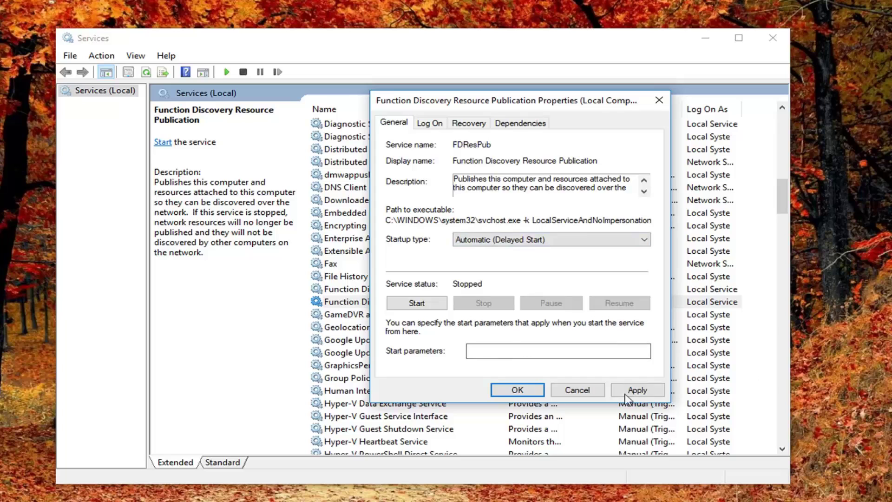
{"action": "left_click", "coordinate": [637, 391]}
{"action": "left_click", "coordinate": [517, 390]}
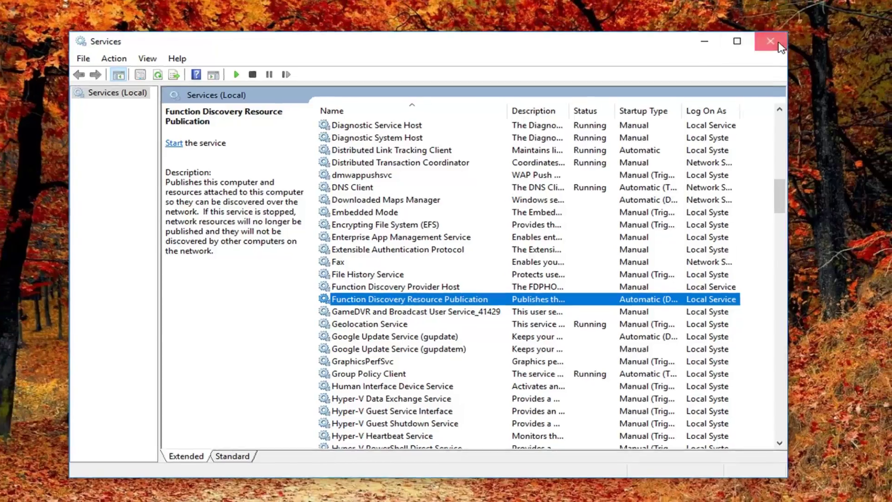
{"action": "left_click", "coordinate": [773, 37]}
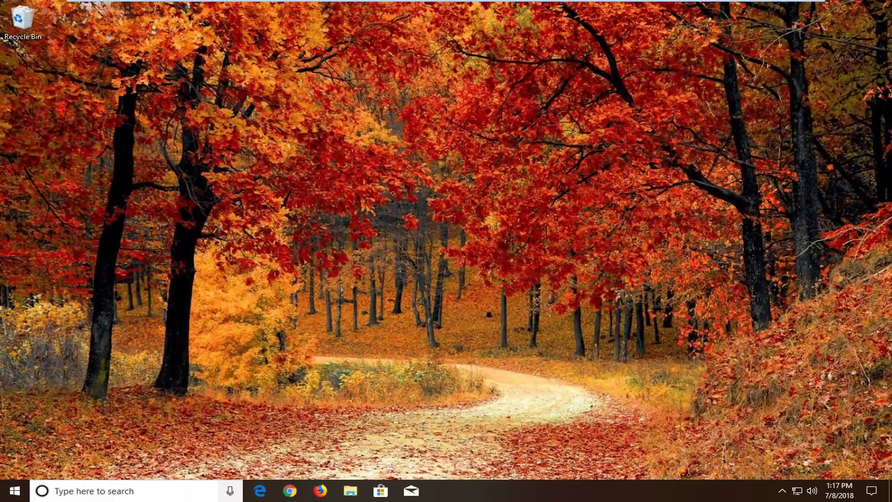
Step: Search for "windows update", open the Windows Update settings and show their advanced options
{"action": "left_click", "coordinate": [11, 496]}
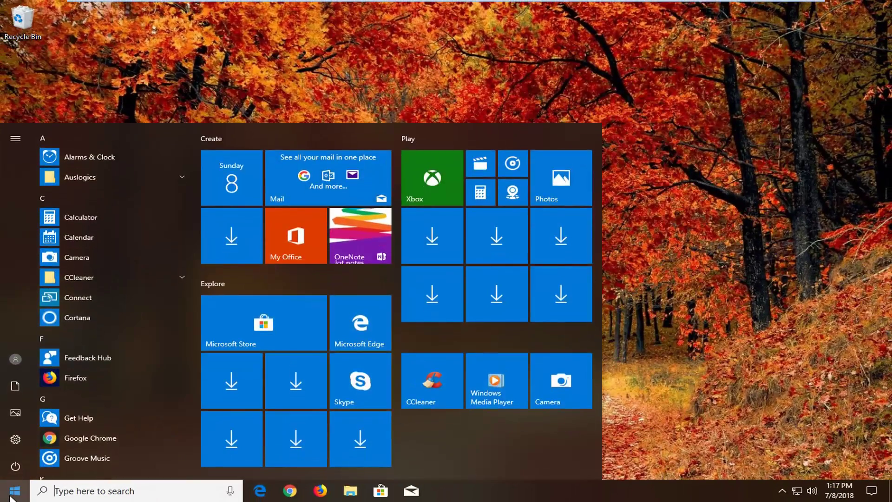
{"action": "type", "text": "windows update"}
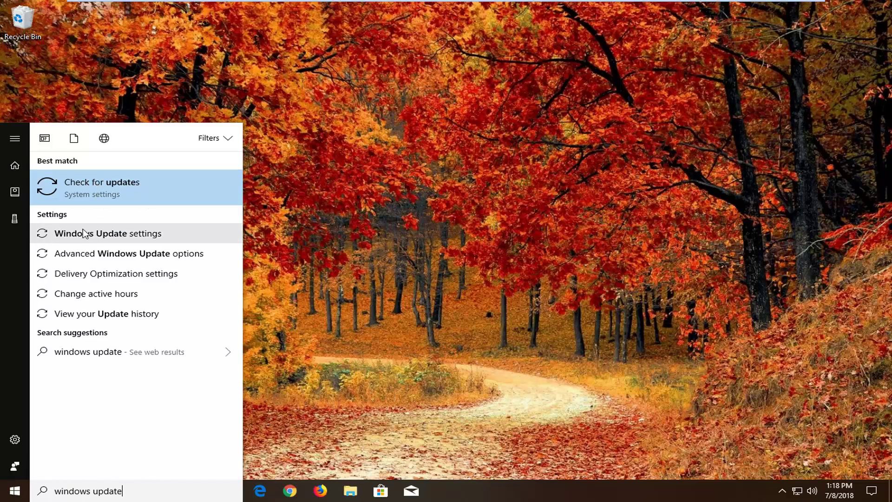
{"action": "left_click", "coordinate": [118, 234]}
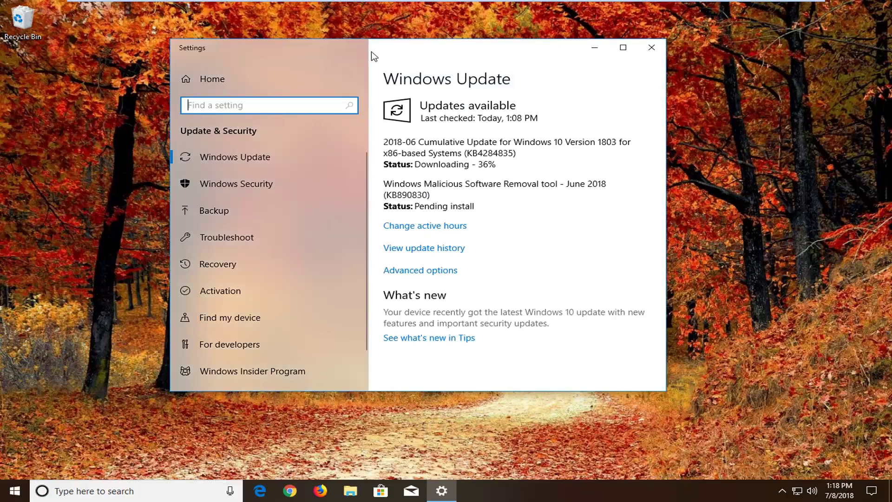
{"action": "left_click_drag", "start_coordinate": [372, 54], "coordinate": [447, 67]}
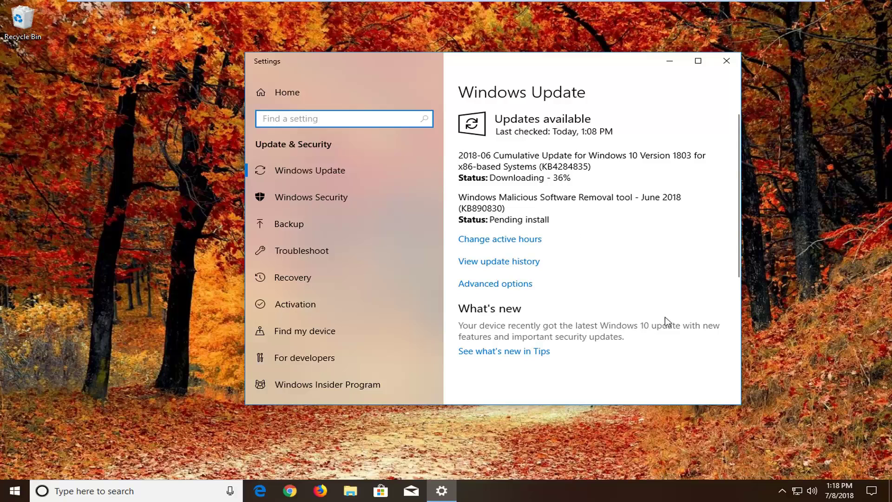
{"action": "left_click", "coordinate": [496, 284]}
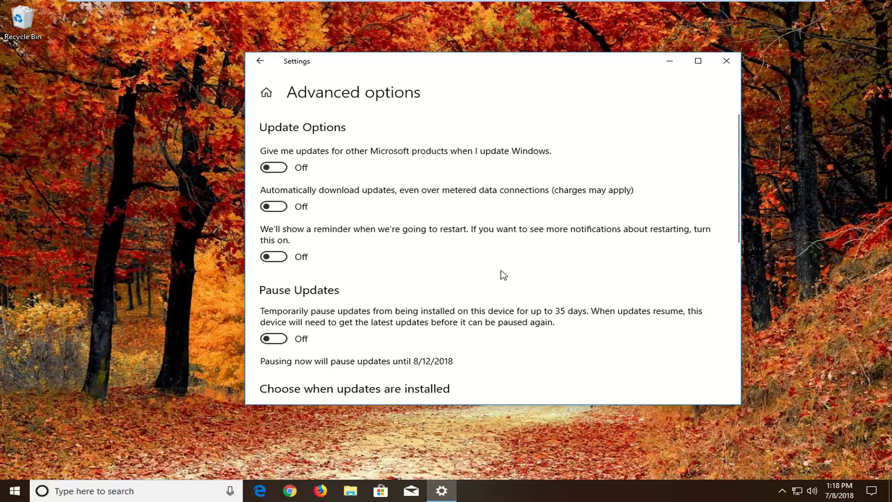
Step: Turn off "Allow downloads from other PCs" under Delivery Optimization and close Settings
{"action": "scroll", "coordinate": [506, 276], "scroll_direction": "down", "scroll_amount": 5}
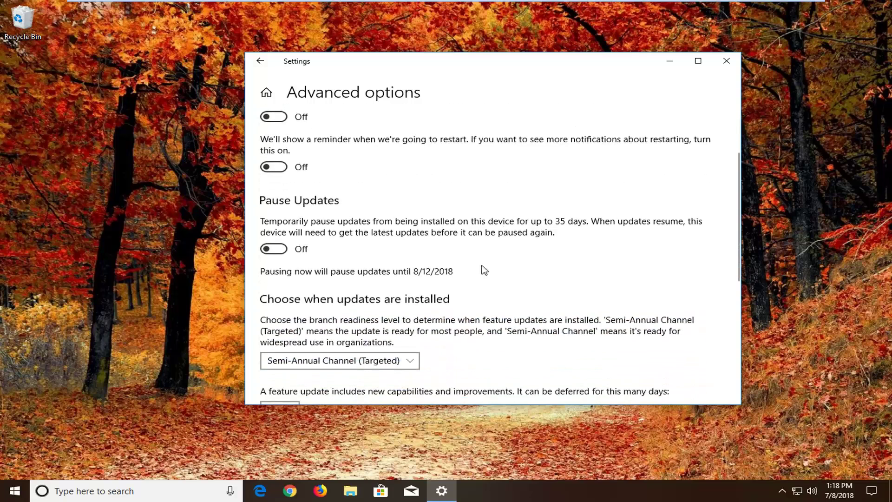
{"action": "scroll", "coordinate": [395, 268], "scroll_direction": "up", "scroll_amount": 1}
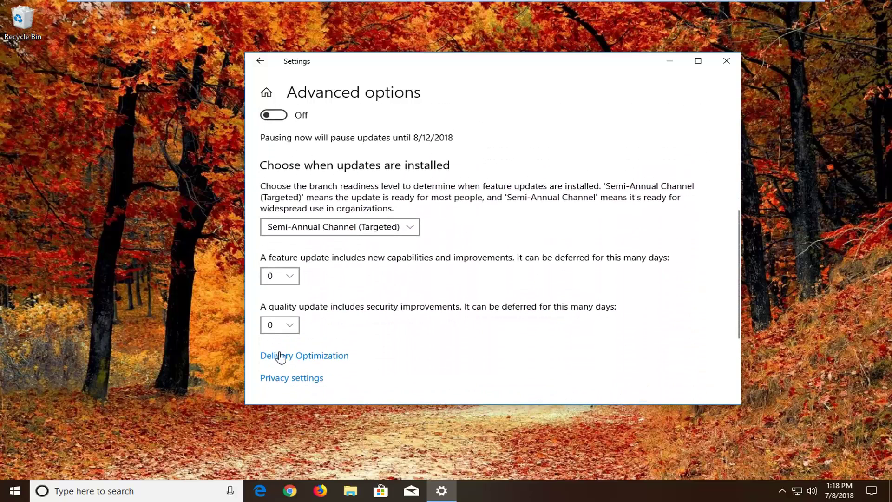
{"action": "left_click", "coordinate": [299, 353]}
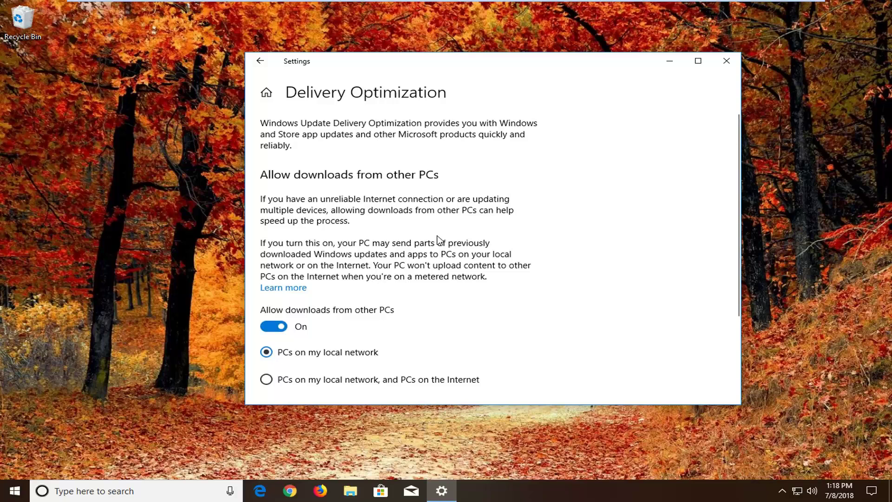
{"action": "left_click", "coordinate": [274, 328]}
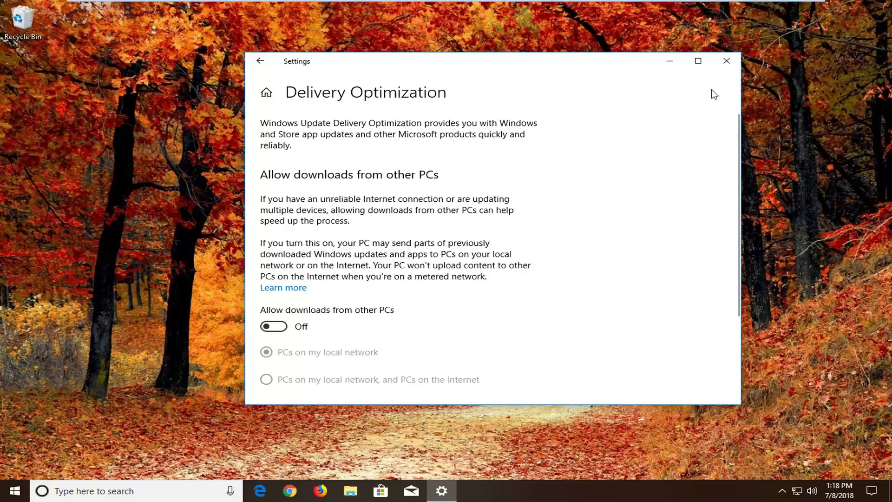
{"action": "left_click", "coordinate": [726, 61]}
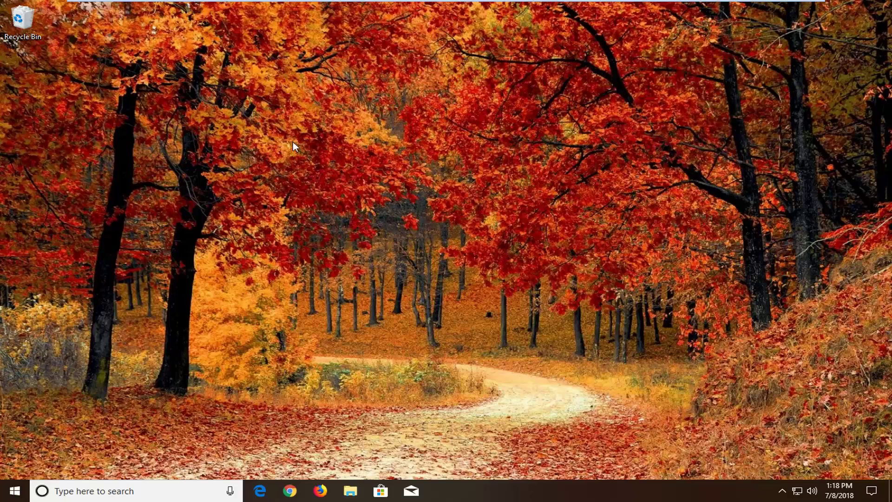
Step: Search for "troubleshoot" and open the Troubleshoot system settings
{"action": "left_click", "coordinate": [19, 490]}
{"action": "type", "text": "terou"}
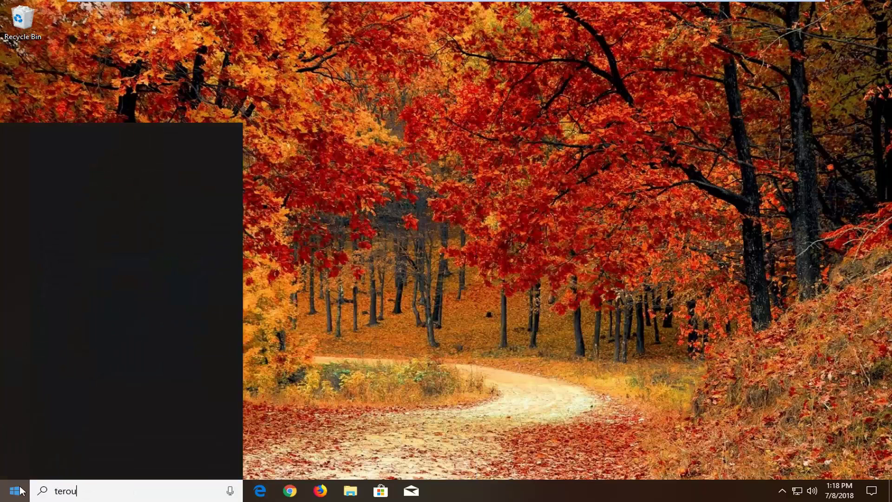
{"action": "type", "text": "bleshoot"}
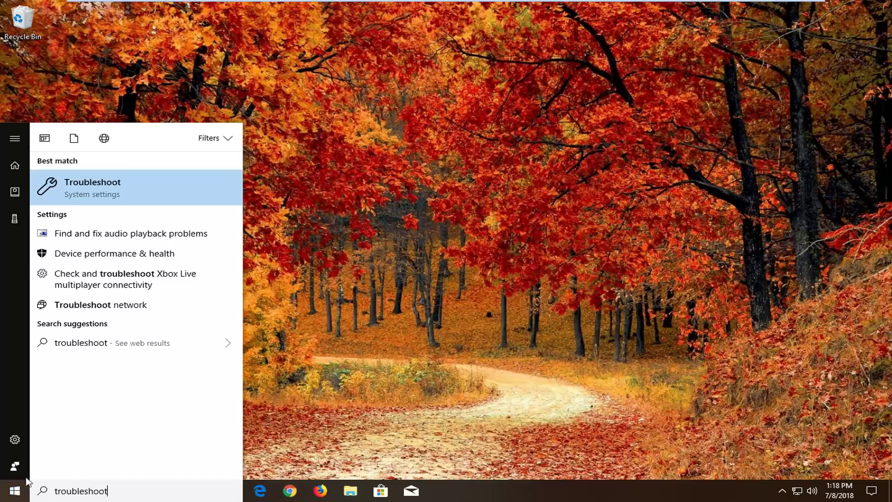
{"action": "left_click", "coordinate": [106, 187]}
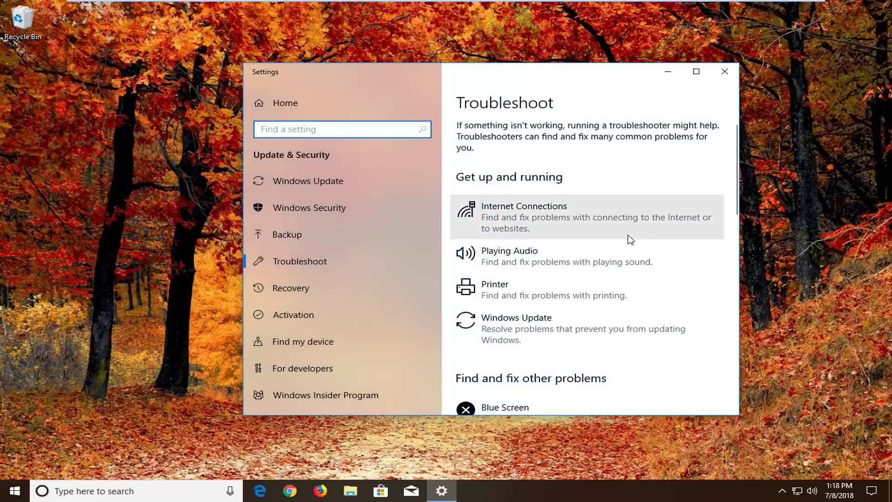
Step: Run the Windows Store Apps troubleshooter from the list of other problems
{"action": "scroll", "coordinate": [604, 238], "scroll_direction": "down", "scroll_amount": 3}
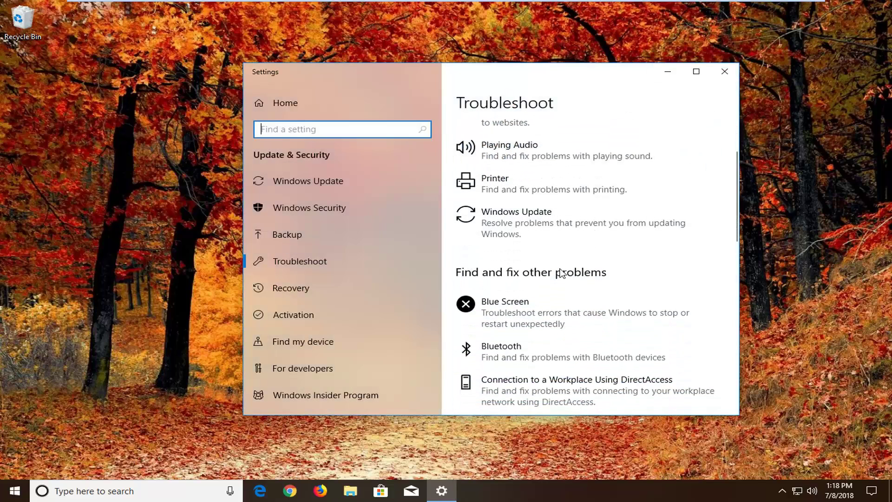
{"action": "scroll", "coordinate": [585, 239], "scroll_direction": "down", "scroll_amount": 9}
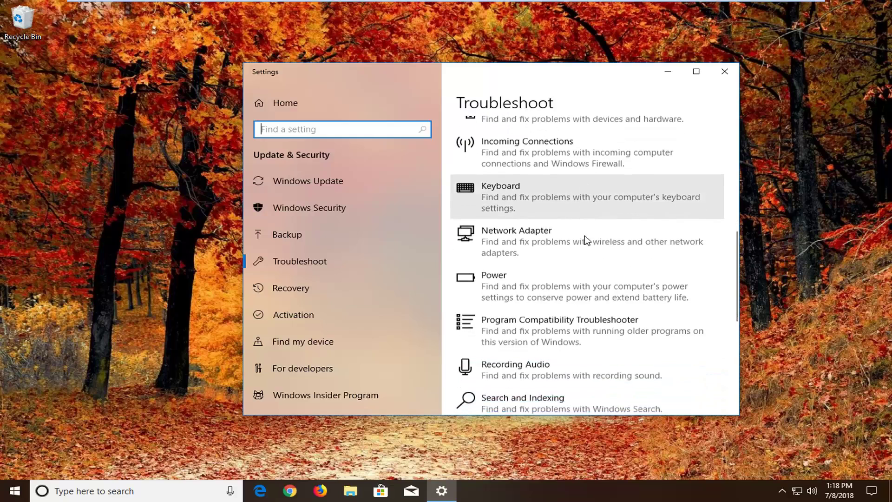
{"action": "scroll", "coordinate": [585, 240], "scroll_direction": "down", "scroll_amount": 9}
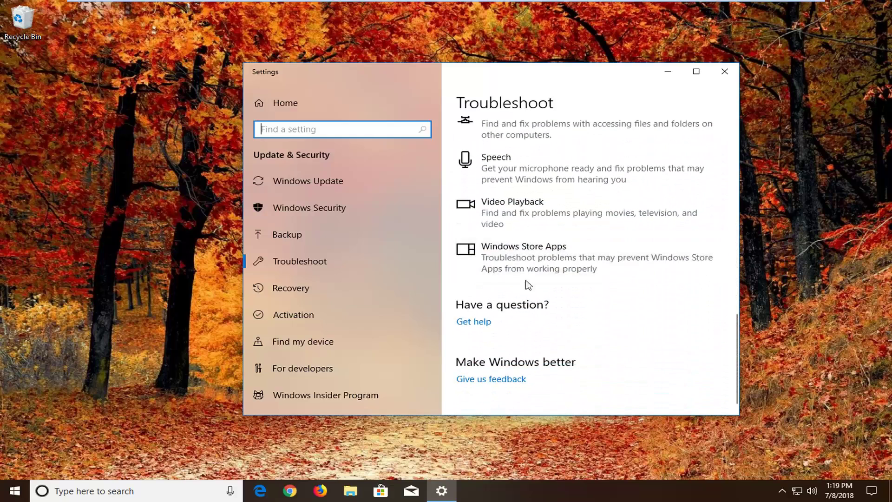
{"action": "left_click", "coordinate": [512, 265]}
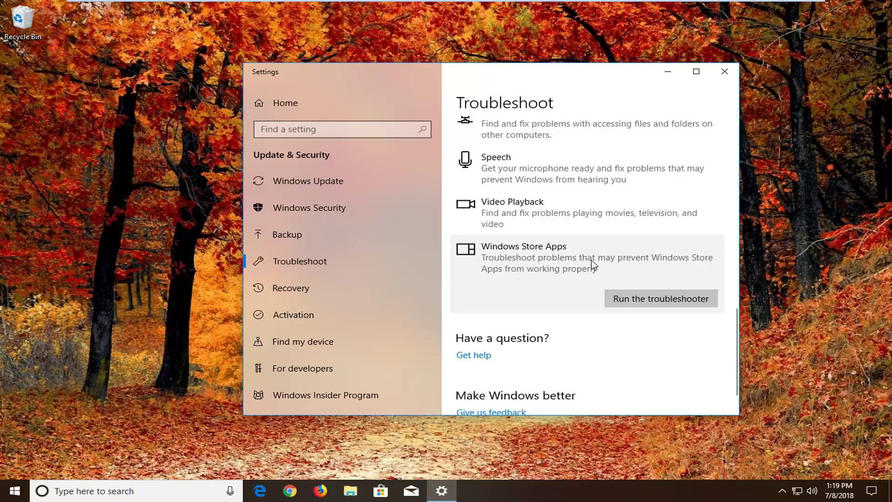
{"action": "left_click", "coordinate": [632, 301]}
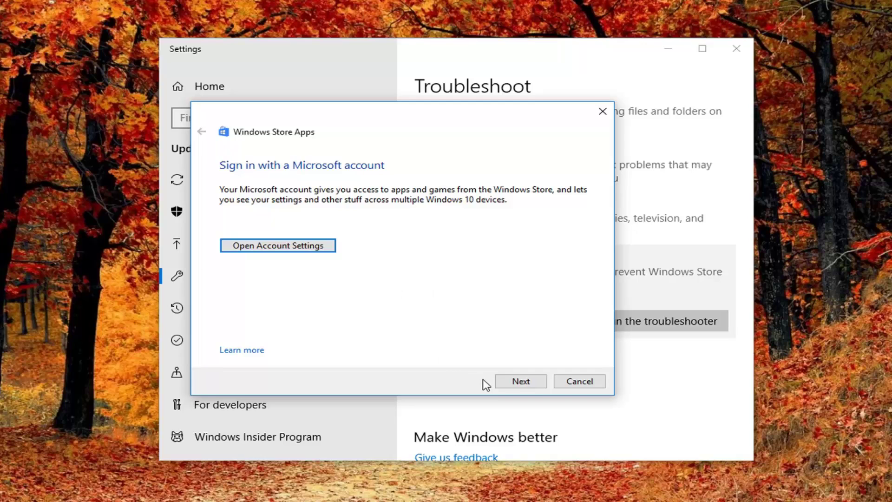
Step: Skip the Microsoft account sign-in and app reset suggestions, then close the troubleshooter and Settings
{"action": "left_click", "coordinate": [506, 384]}
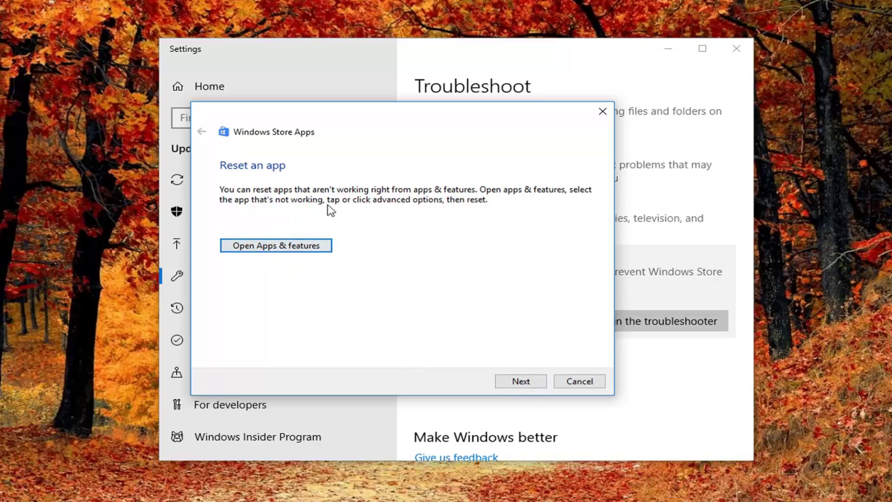
{"action": "left_click", "coordinate": [522, 381]}
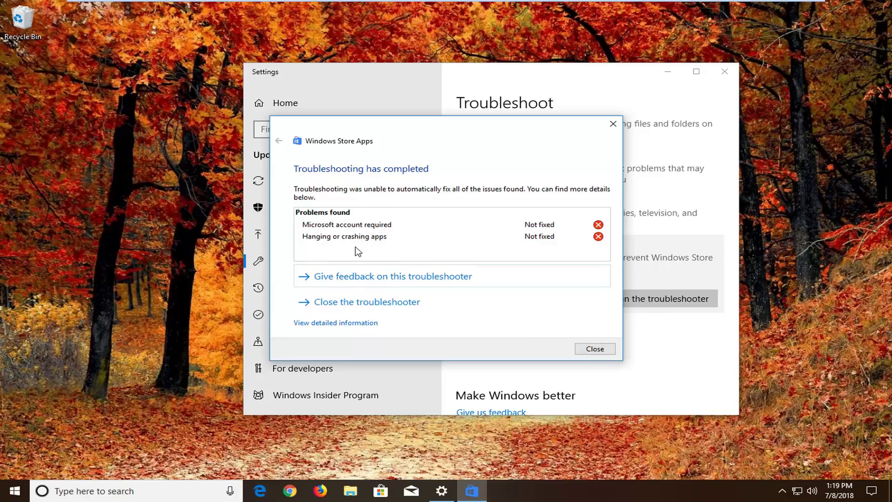
{"action": "left_click", "coordinate": [604, 352]}
{"action": "left_click", "coordinate": [725, 73]}
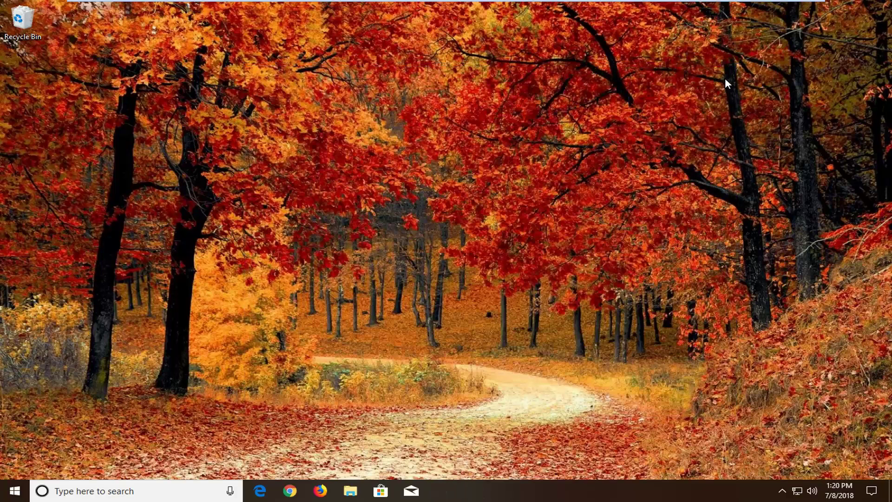
Step: Search for "component services", open the Component Services desktop app and move its window nearer the screen's center
{"action": "left_click", "coordinate": [9, 495]}
{"action": "type", "text": "c"}
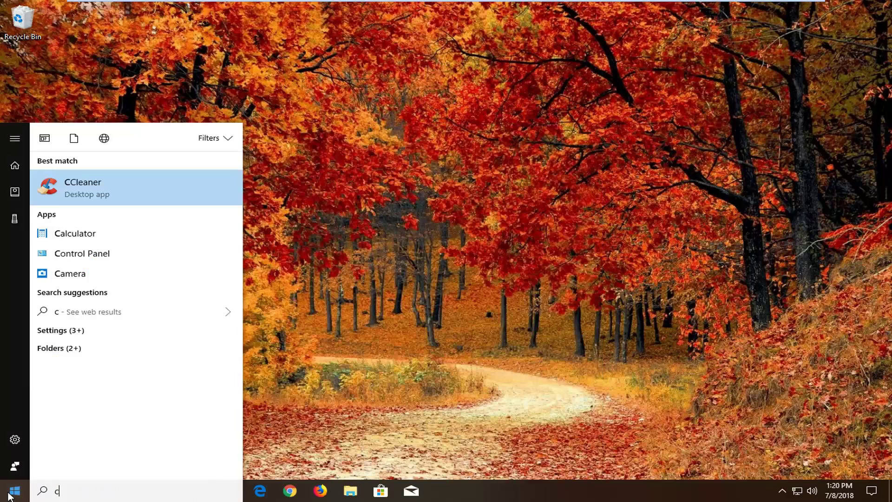
{"action": "key", "text": "BackSpace"}
{"action": "type", "text": "component services"}
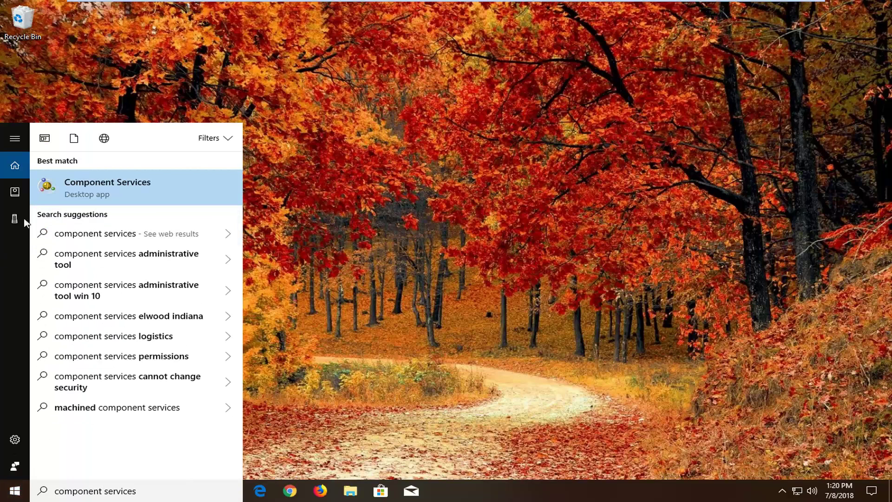
{"action": "left_click", "coordinate": [81, 188]}
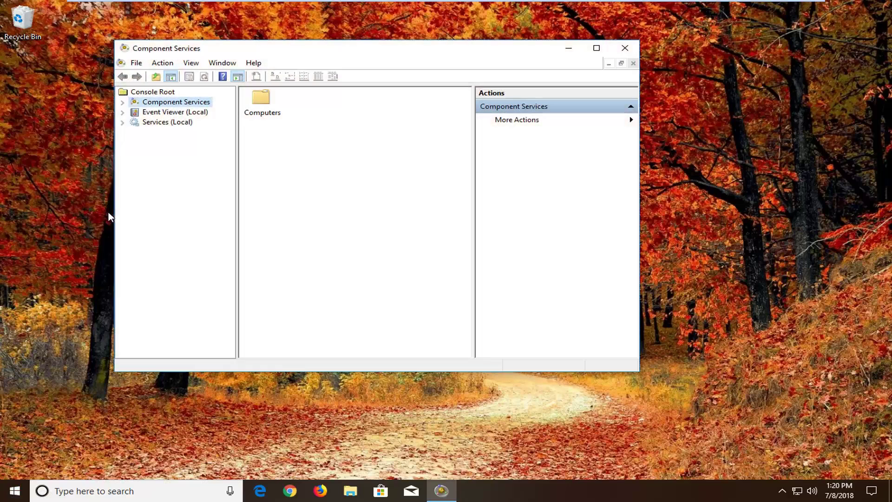
{"action": "left_click_drag", "start_coordinate": [291, 51], "coordinate": [381, 78]}
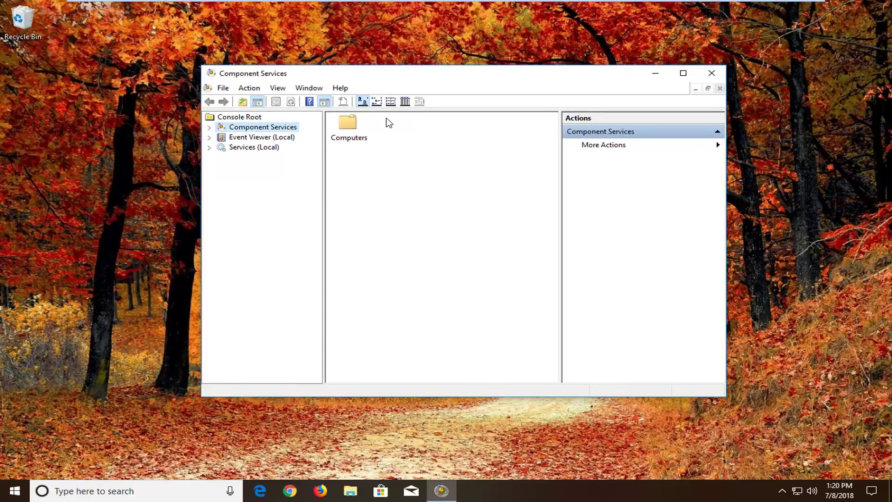
Step: Open the properties of My Computer under Component Services > Computers and show its default properties
{"action": "double_click", "coordinate": [250, 130]}
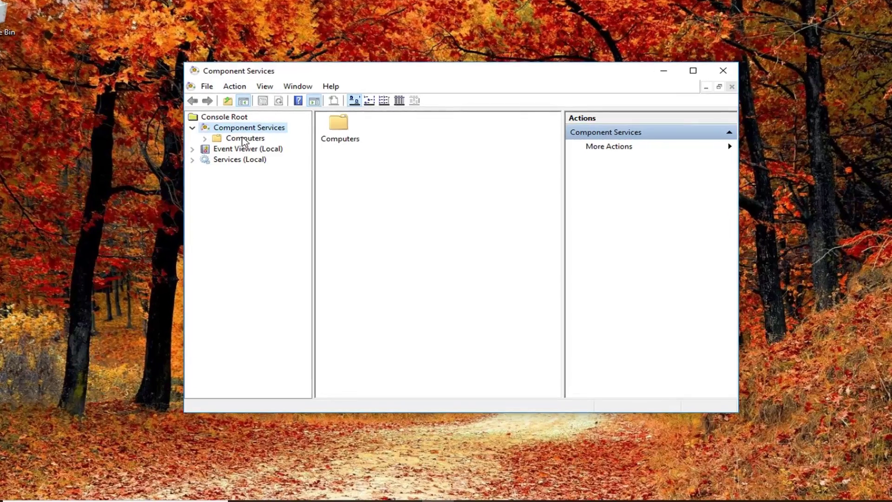
{"action": "left_click", "coordinate": [259, 138]}
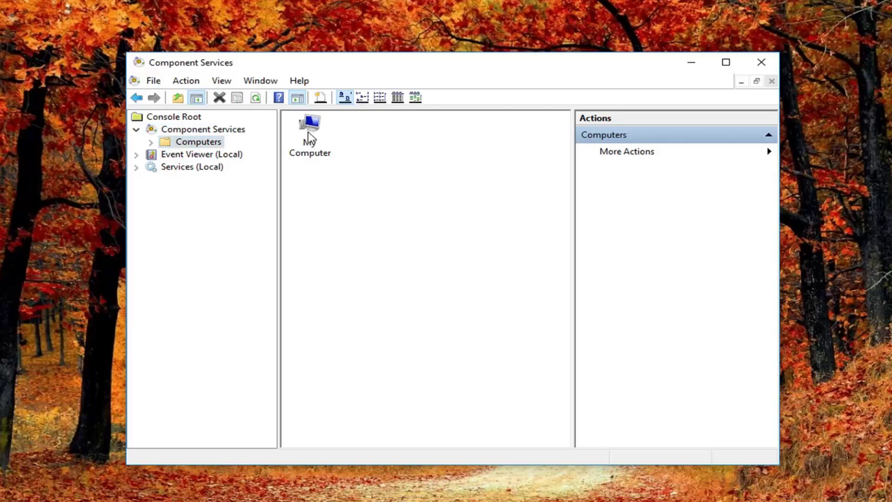
{"action": "right_click", "coordinate": [308, 133]}
{"action": "left_click", "coordinate": [337, 182]}
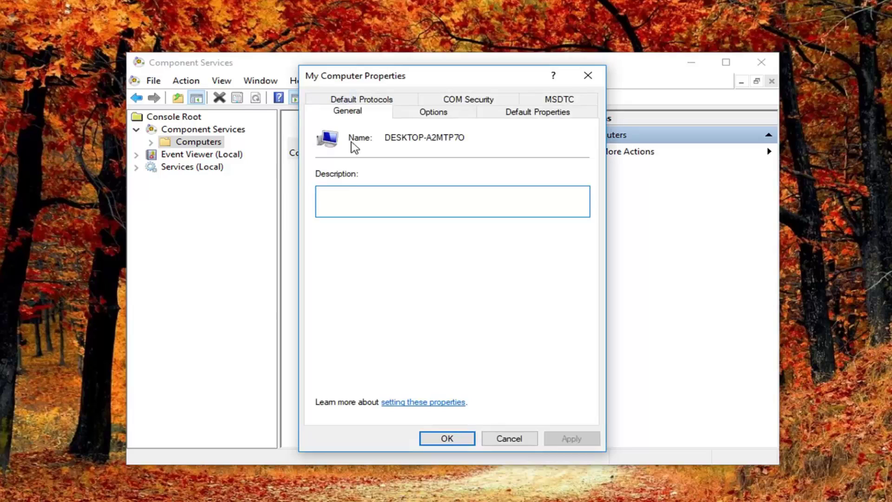
{"action": "left_click", "coordinate": [527, 119]}
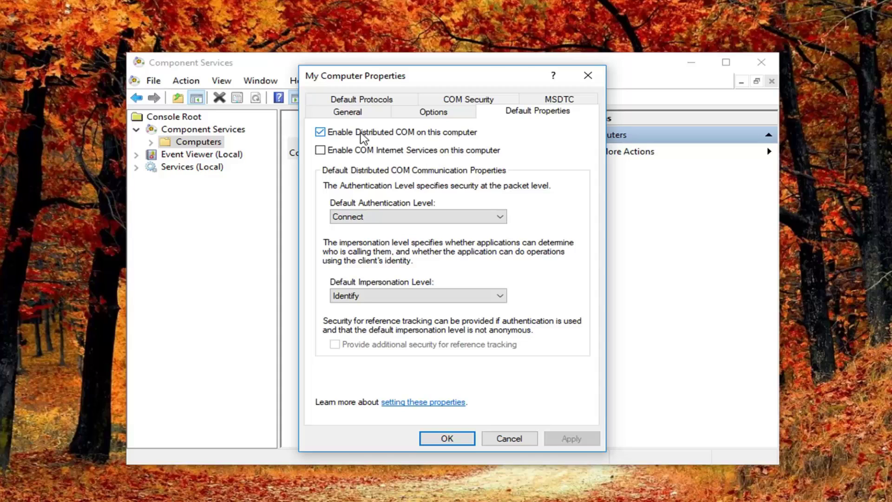
Step: Disable Distributed COM on this computer, apply the machine-wide DCOM change, and close the properties and Component Services
{"action": "left_click", "coordinate": [361, 134]}
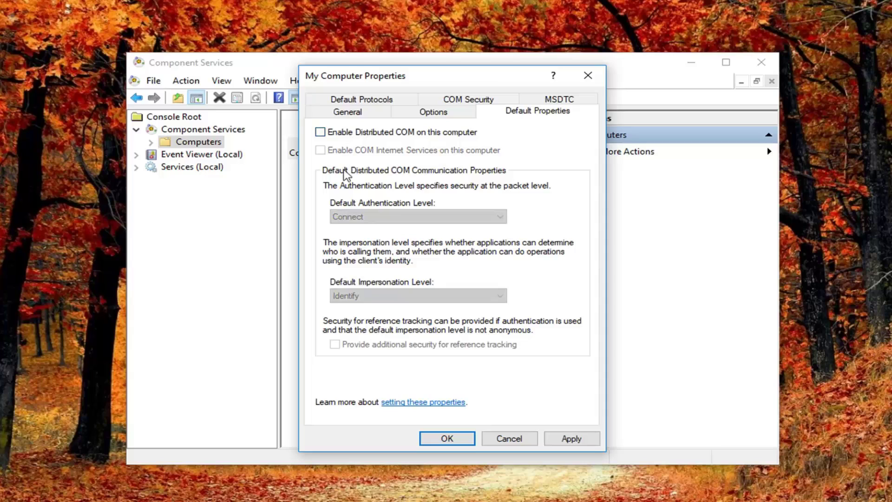
{"action": "left_click", "coordinate": [569, 441]}
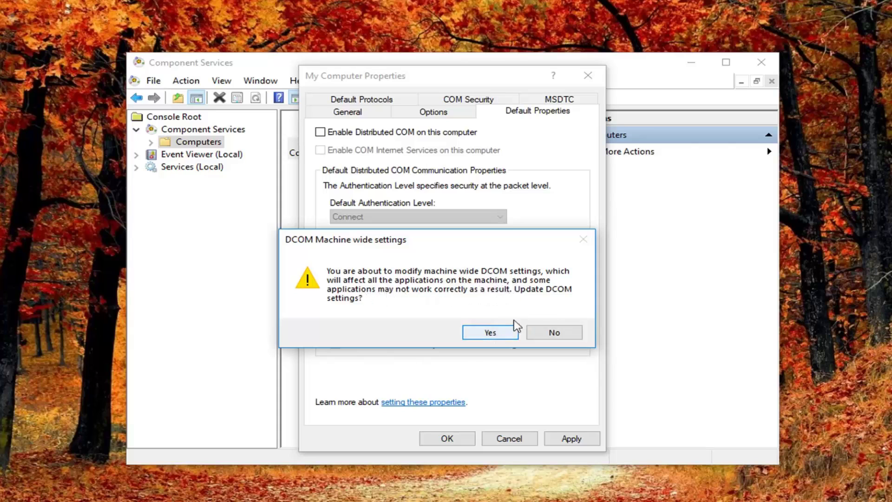
{"action": "left_click", "coordinate": [484, 331]}
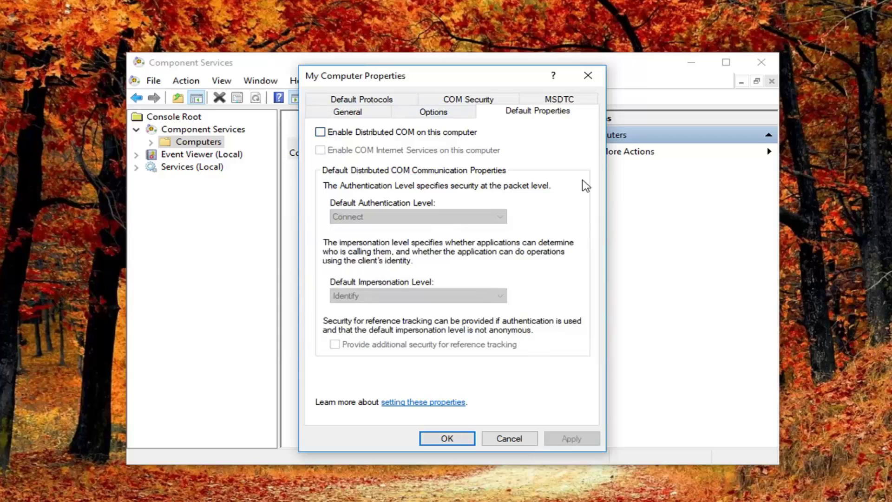
{"action": "left_click", "coordinate": [588, 79]}
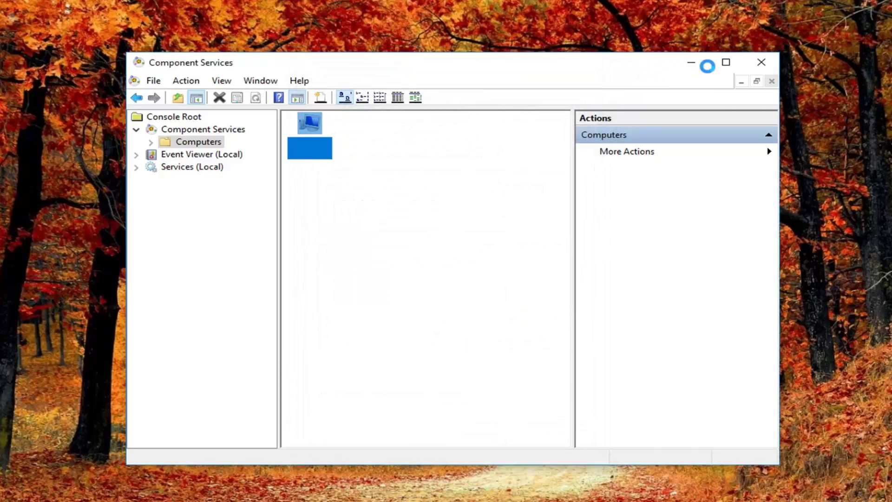
{"action": "left_click", "coordinate": [754, 71]}
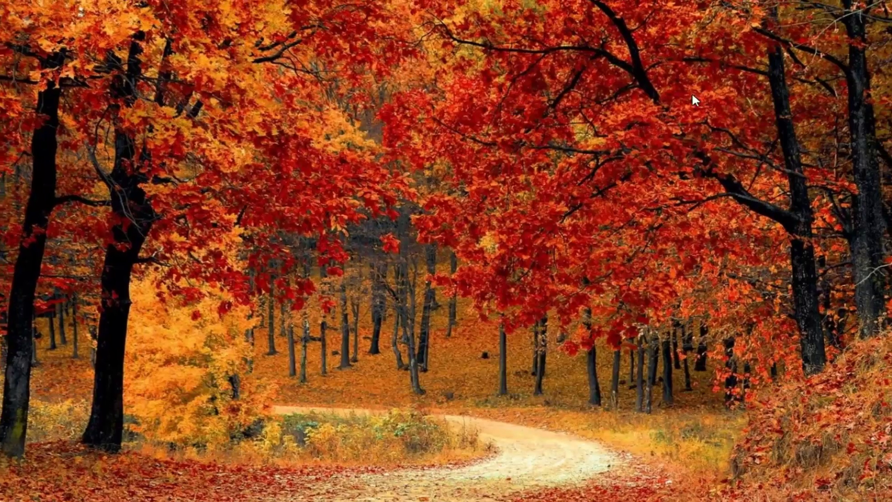